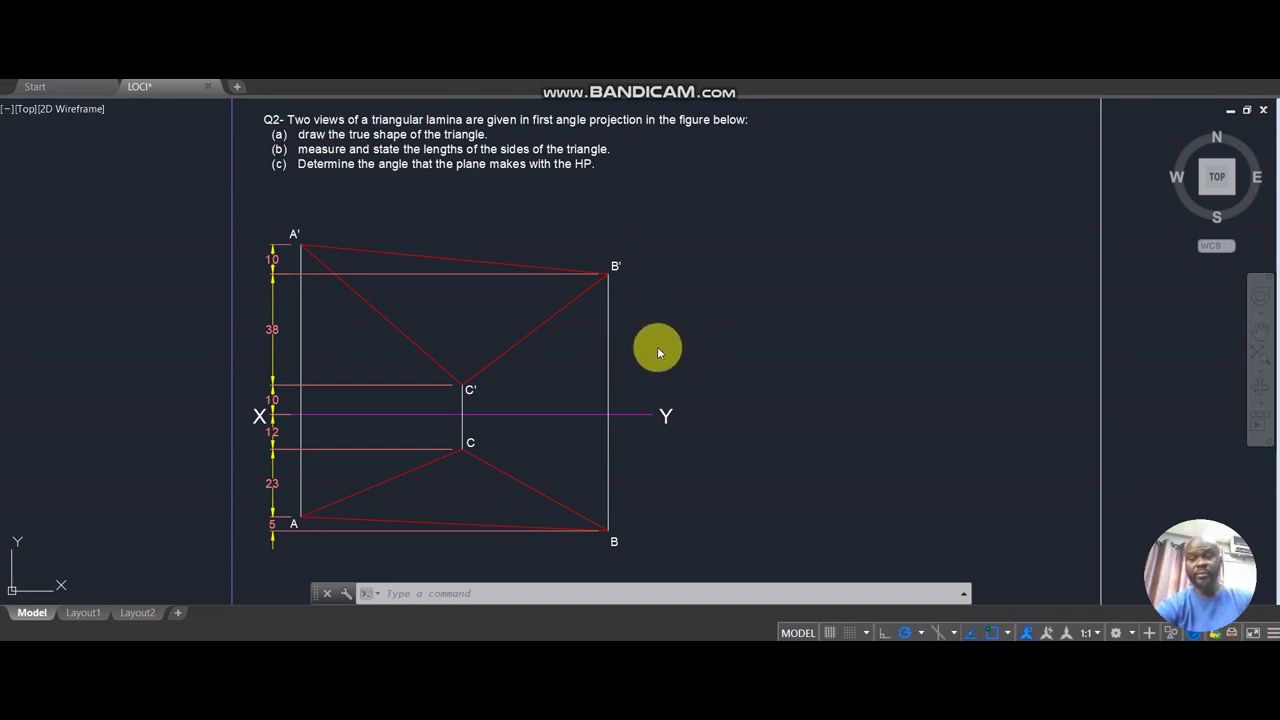
Pan across to look over the solved earlier example.
{"action": "middle_click", "coordinate": [752, 345]}
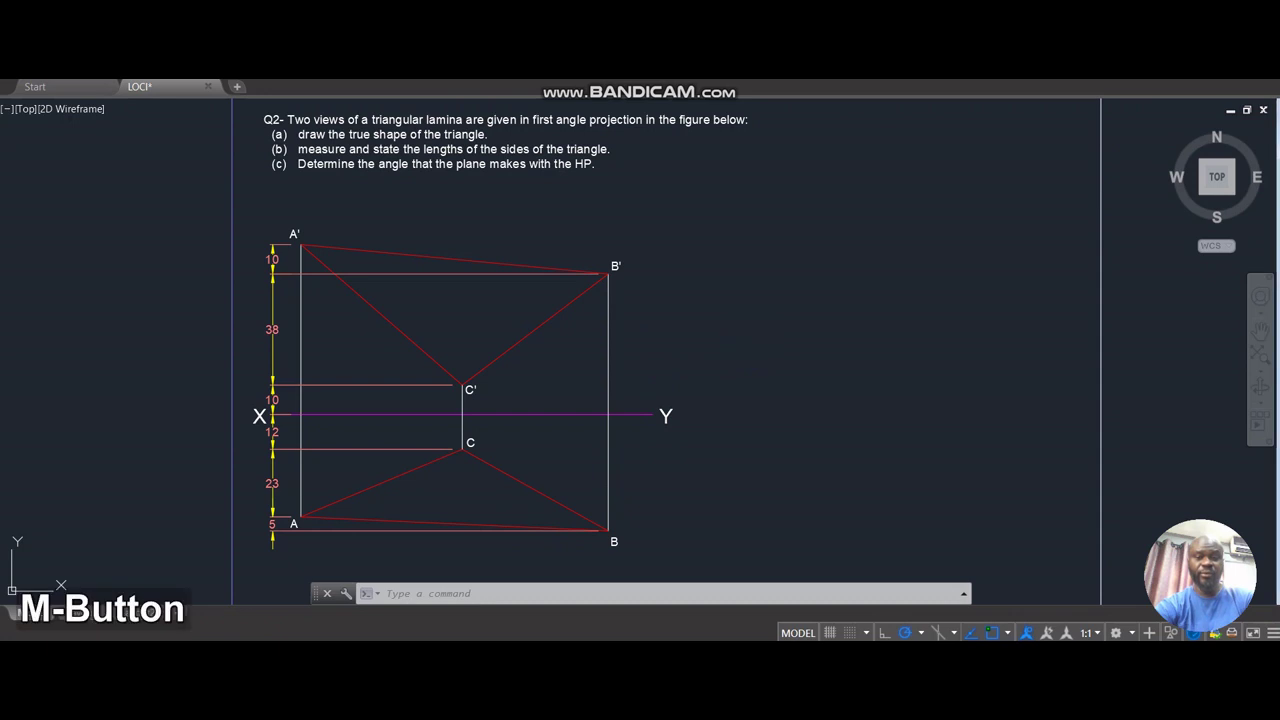
{"action": "mouse_move", "coordinate": [777, 349]}
{"action": "left_mouse_down"}
{"action": "mouse_move", "coordinate": [185, 342]}
{"action": "mouse_move", "coordinate": [263, 351]}
{"action": "left_mouse_up"}
{"action": "left_click_drag", "start_coordinate": [895, 364], "coordinate": [157, 346]}
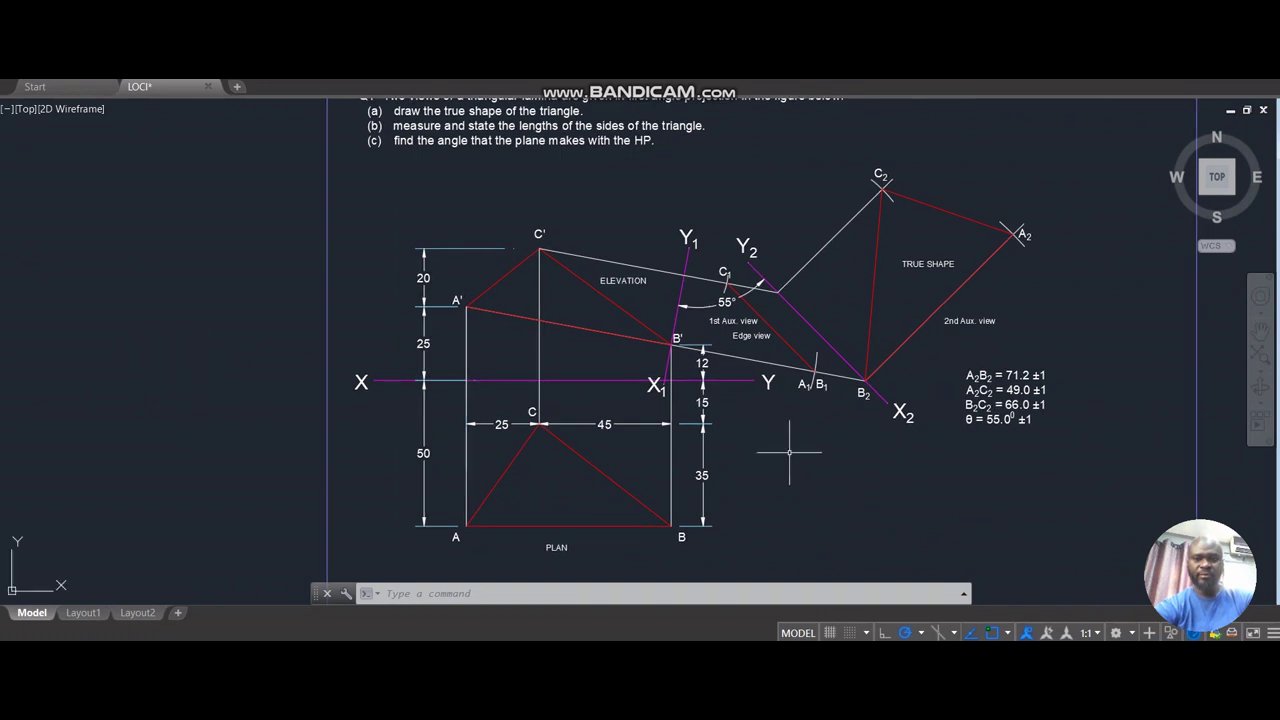
{"action": "left_click_drag", "start_coordinate": [786, 449], "coordinate": [751, 434]}
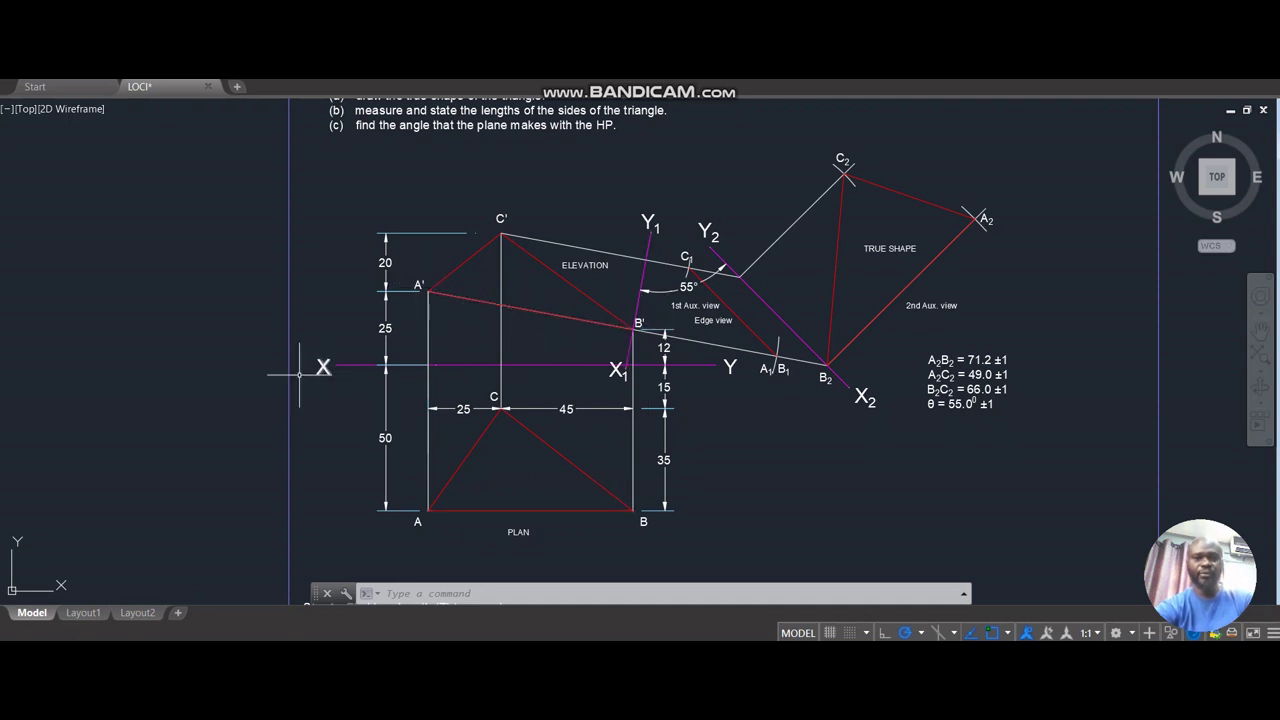
Pan and zoom back so the Q2 lamina's elevation, plan and step notes fill the view.
{"action": "left_click_drag", "start_coordinate": [305, 370], "coordinate": [959, 378]}
{"action": "left_click_drag", "start_coordinate": [226, 454], "coordinate": [949, 408]}
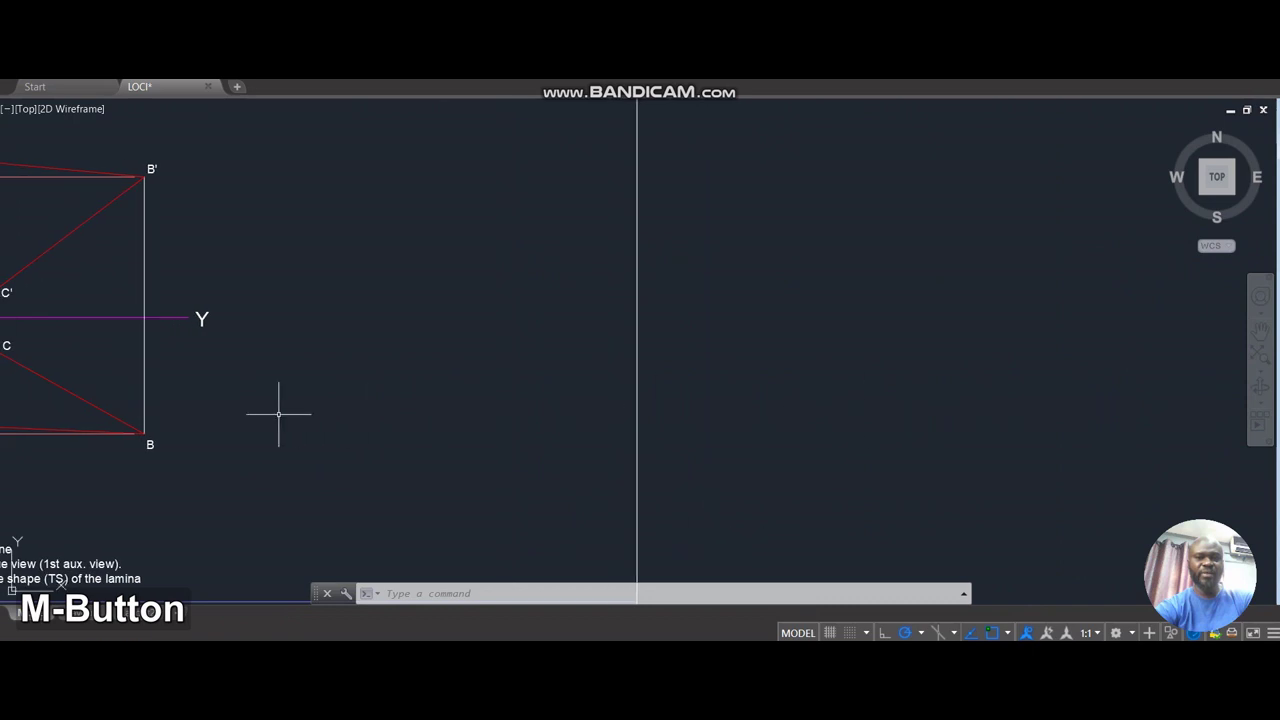
{"action": "left_click_drag", "start_coordinate": [280, 417], "coordinate": [957, 420]}
{"action": "mouse_move", "coordinate": [781, 397]}
{"action": "left_mouse_down"}
{"action": "mouse_move", "coordinate": [666, 391]}
{"action": "mouse_move", "coordinate": [509, 451]}
{"action": "left_mouse_up"}
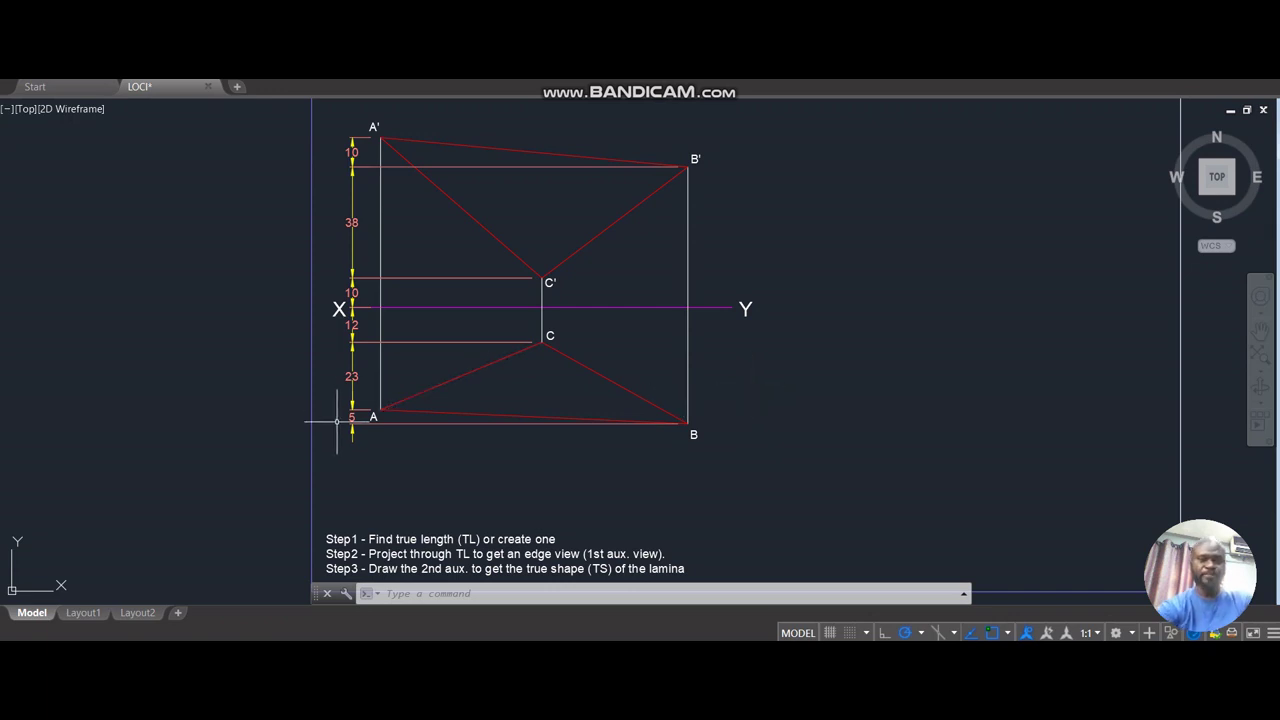
{"action": "left_click_drag", "start_coordinate": [457, 397], "coordinate": [457, 386]}
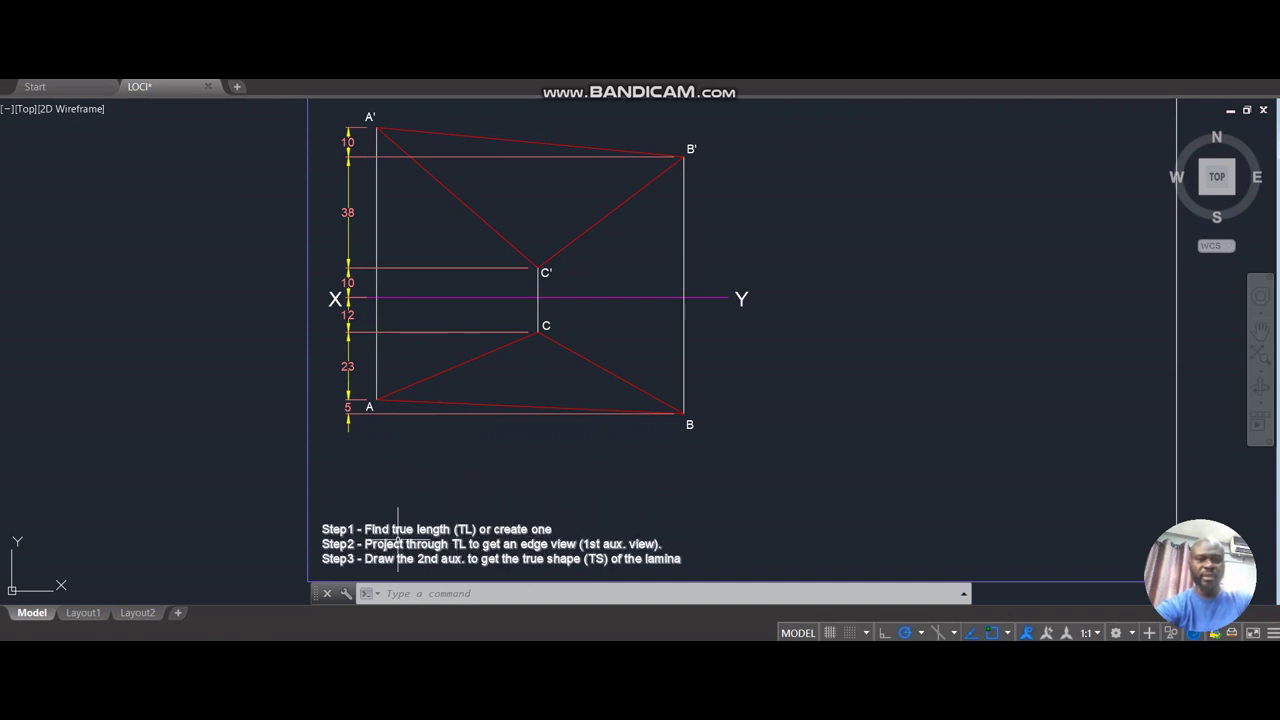
{"action": "left_click_drag", "start_coordinate": [386, 503], "coordinate": [372, 452]}
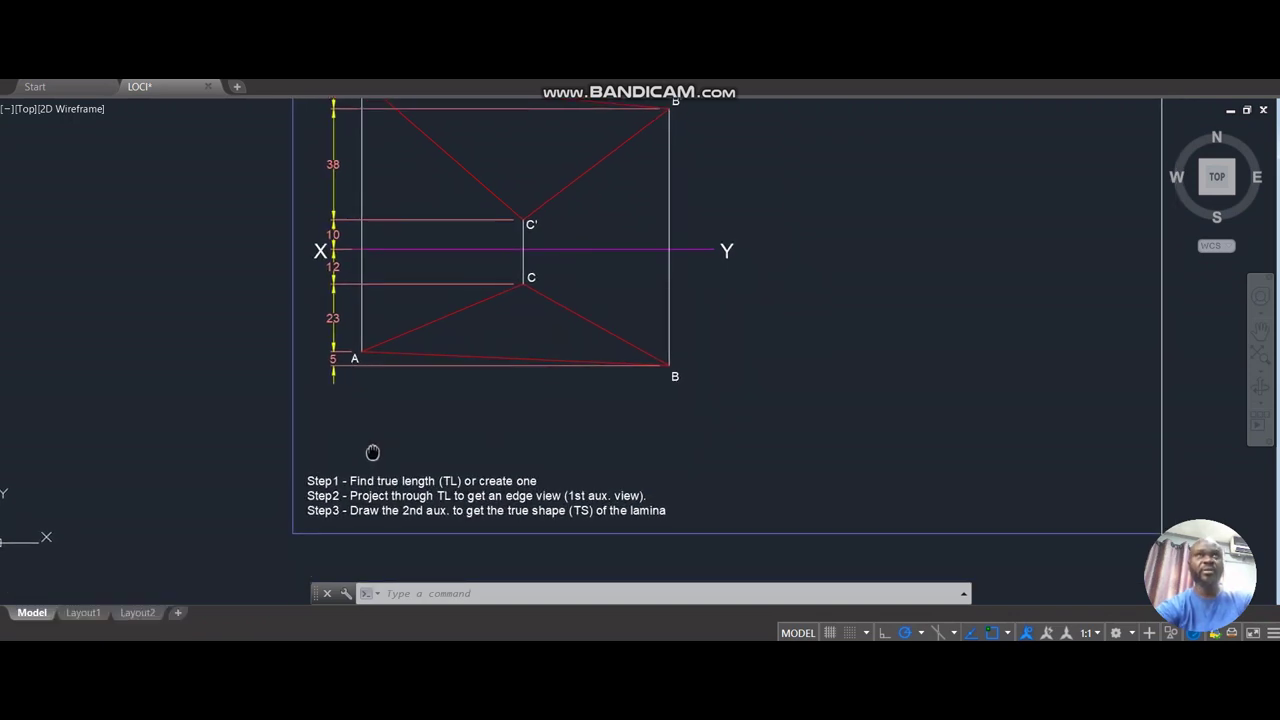
{"action": "scroll", "coordinate": [324, 492], "scroll_direction": "up", "scroll_amount": 2}
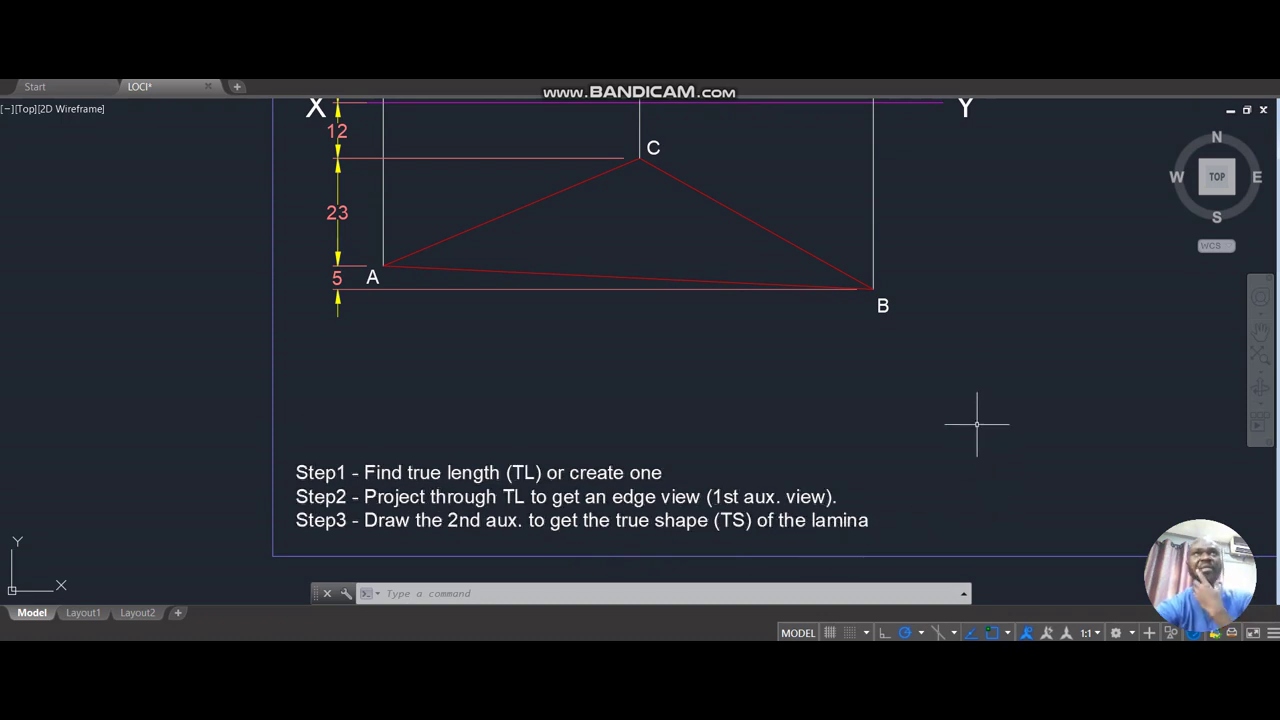
{"action": "mouse_move", "coordinate": [980, 380]}
{"action": "left_mouse_down"}
{"action": "mouse_move", "coordinate": [931, 519]}
{"action": "mouse_move", "coordinate": [949, 431]}
{"action": "mouse_move", "coordinate": [932, 483]}
{"action": "mouse_move", "coordinate": [911, 504]}
{"action": "mouse_move", "coordinate": [886, 503]}
{"action": "left_mouse_up"}
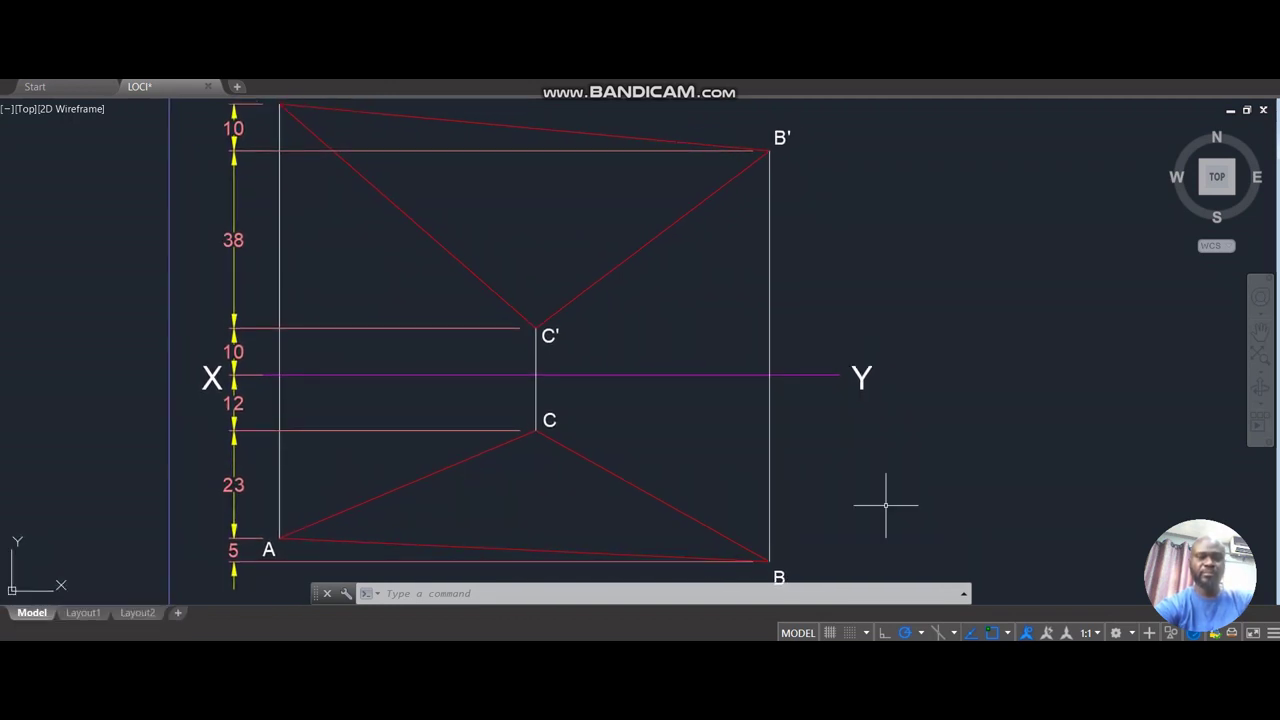
Draw a horizontal XLINE construction line through corner B' of the elevation.
{"action": "left_click", "coordinate": [705, 359]}
{"action": "left_click", "coordinate": [677, 393]}
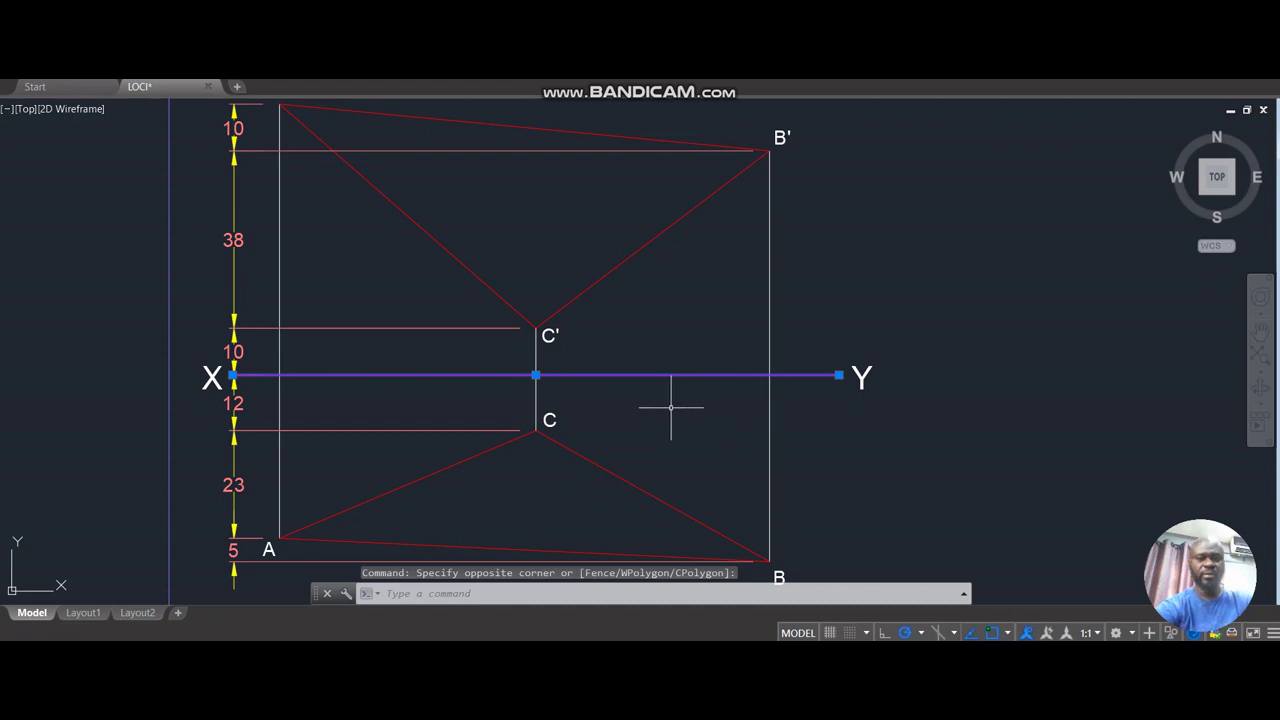
{"action": "key", "text": "Escape"}
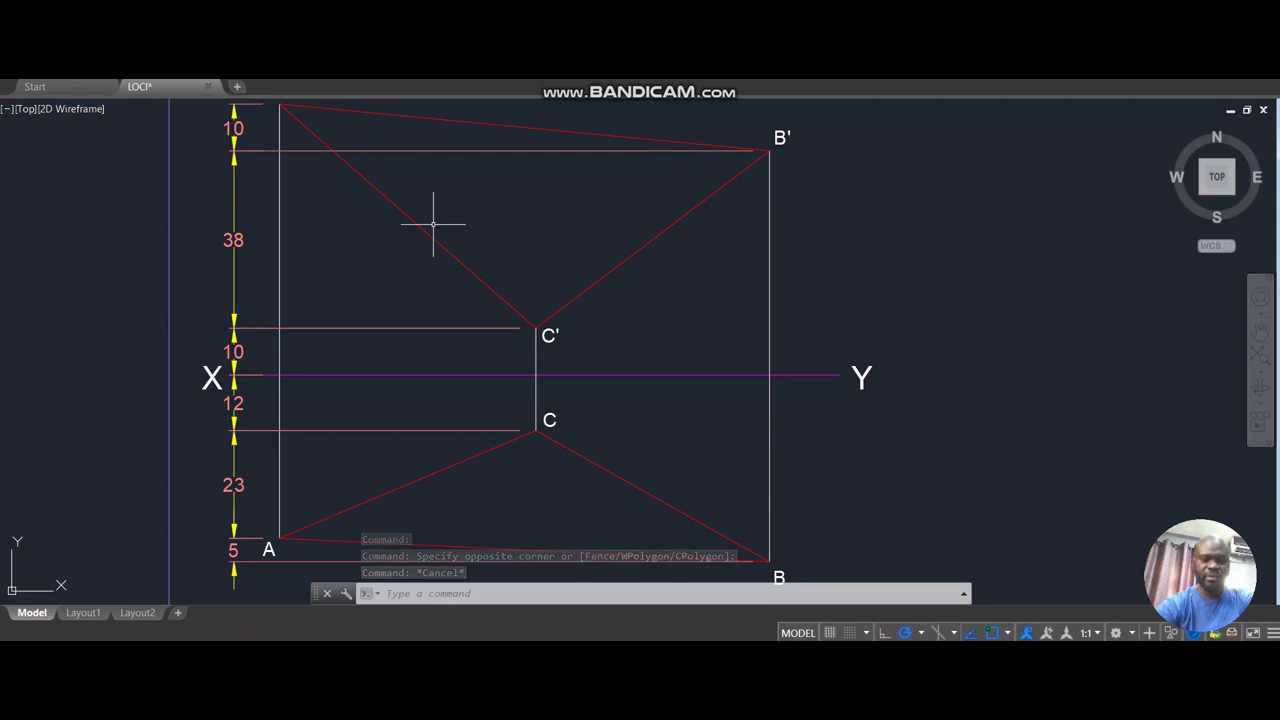
{"action": "type", "text": "xl"}
{"action": "key", "text": "Return"}
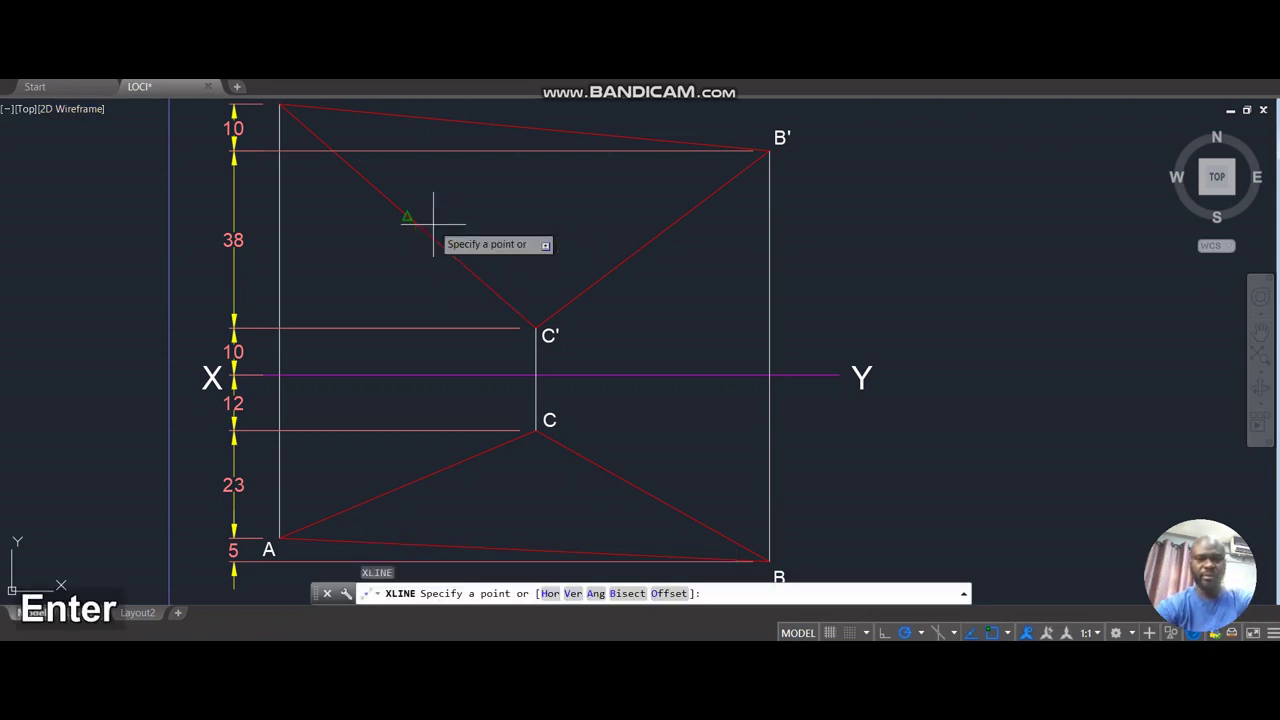
{"action": "type", "text": "h"}
{"action": "key", "text": "Return"}
{"action": "left_click_drag", "start_coordinate": [417, 194], "coordinate": [435, 240]}
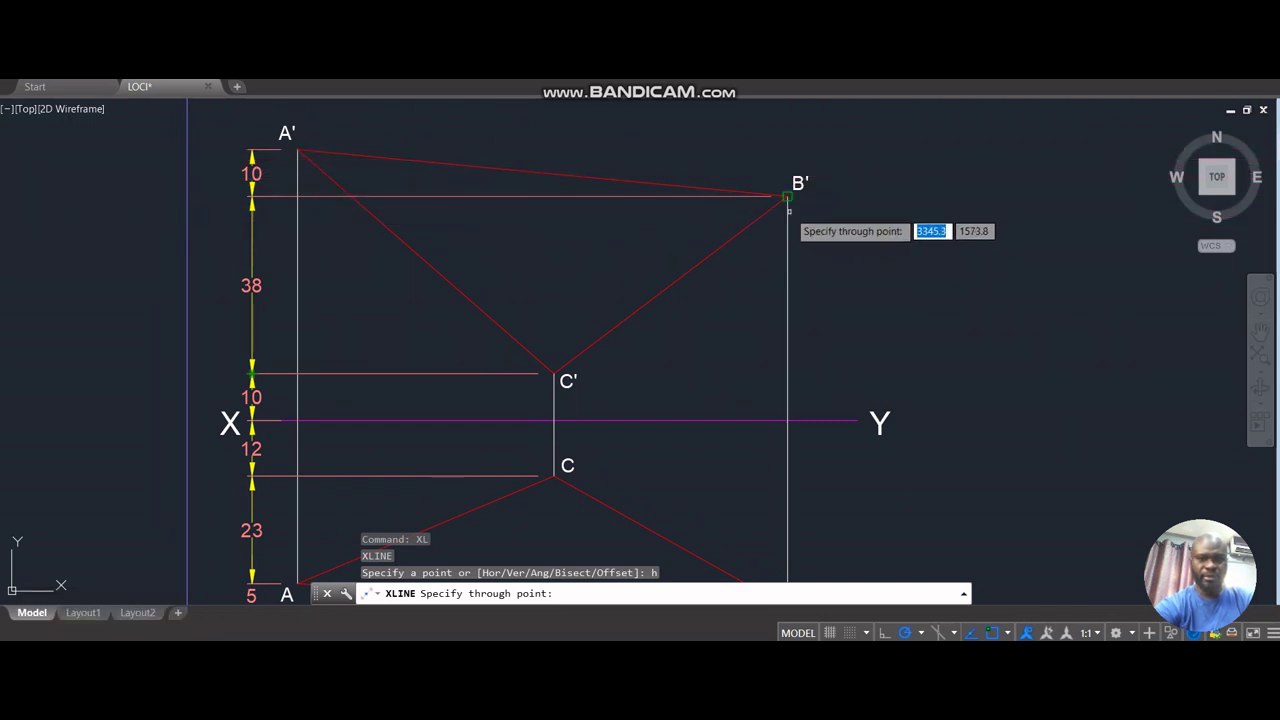
{"action": "left_click", "coordinate": [787, 196]}
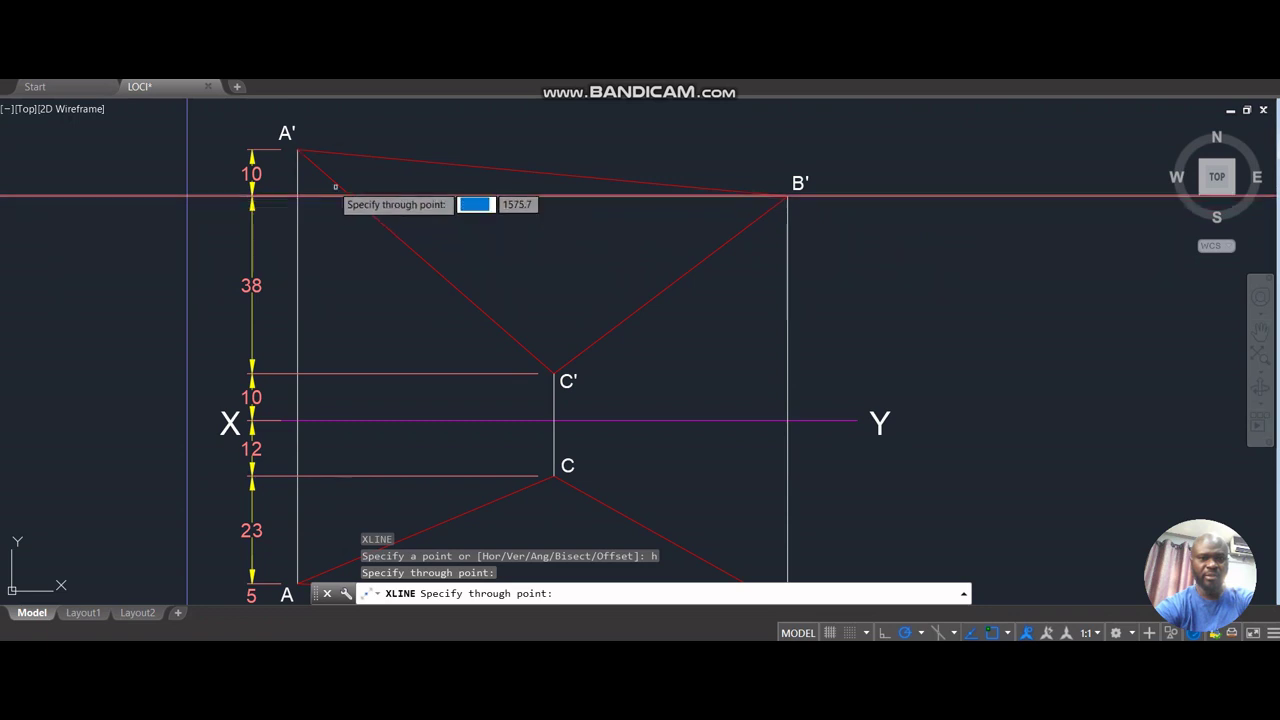
{"action": "key", "text": "Escape"}
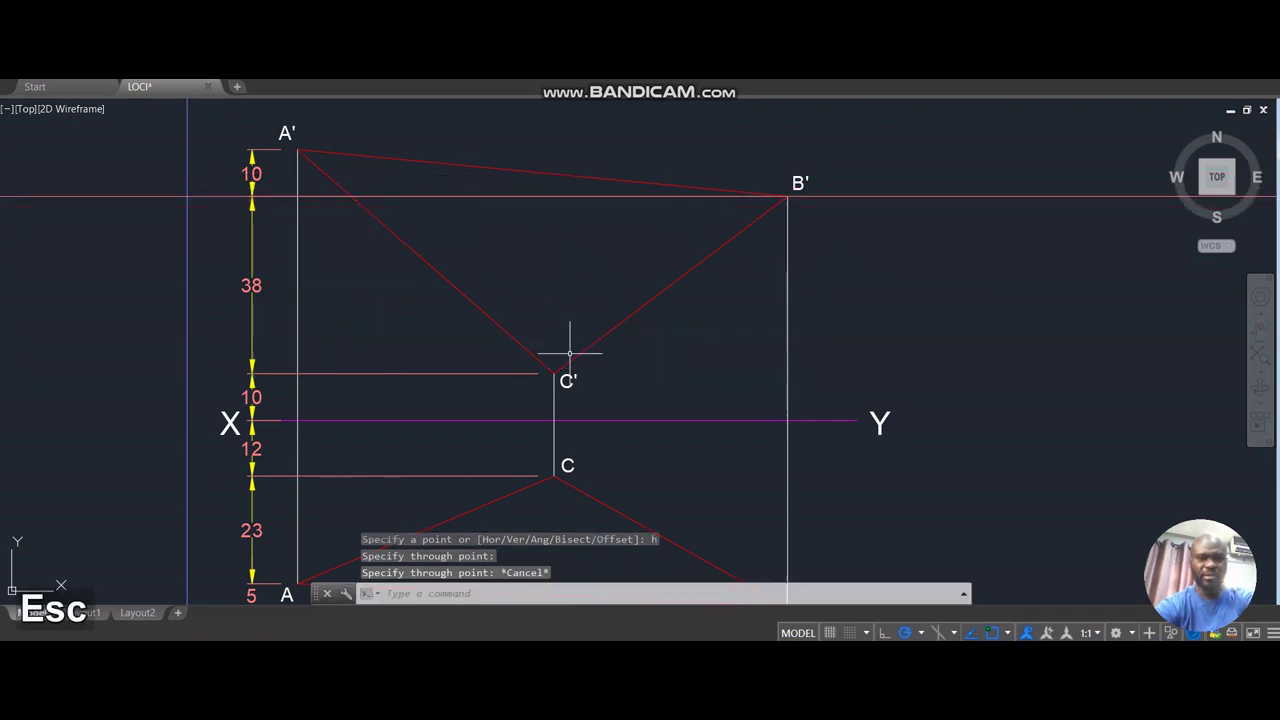
{"action": "left_click_drag", "start_coordinate": [621, 390], "coordinate": [587, 321]}
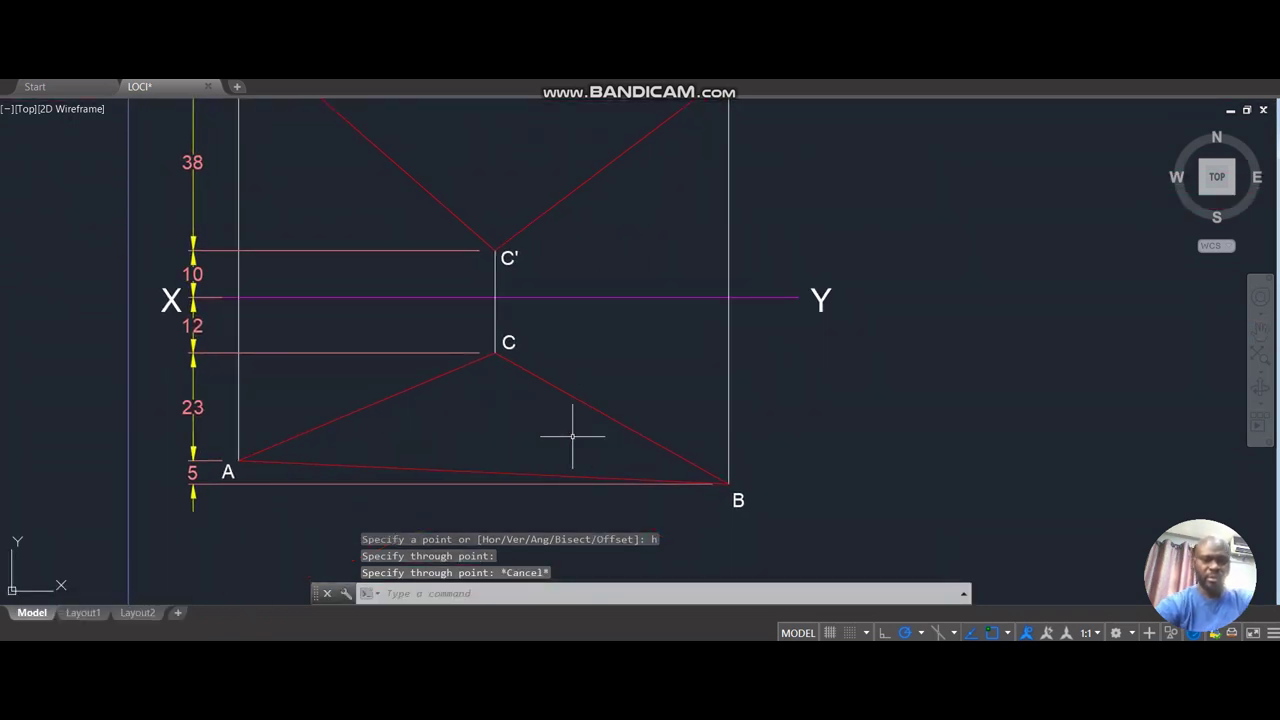
Add another horizontal construction line through point A in the plan.
{"action": "key", "text": "space"}
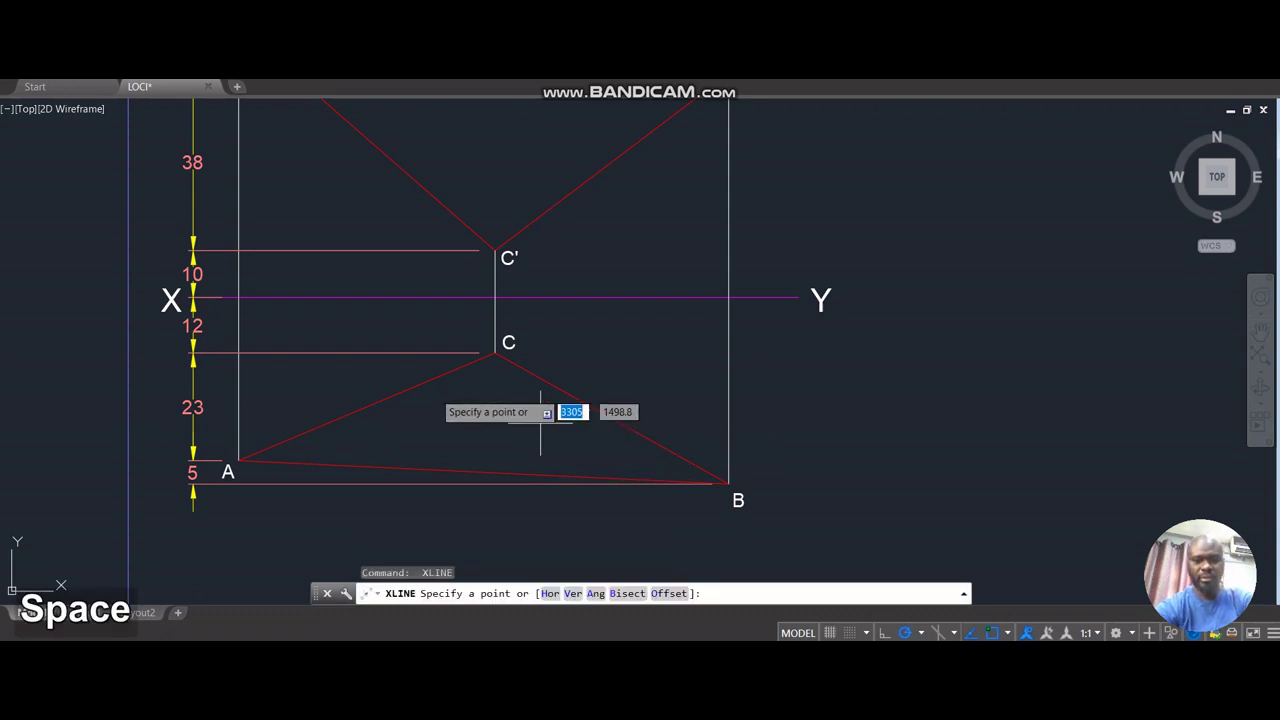
{"action": "type", "text": "h"}
{"action": "key", "text": "Return"}
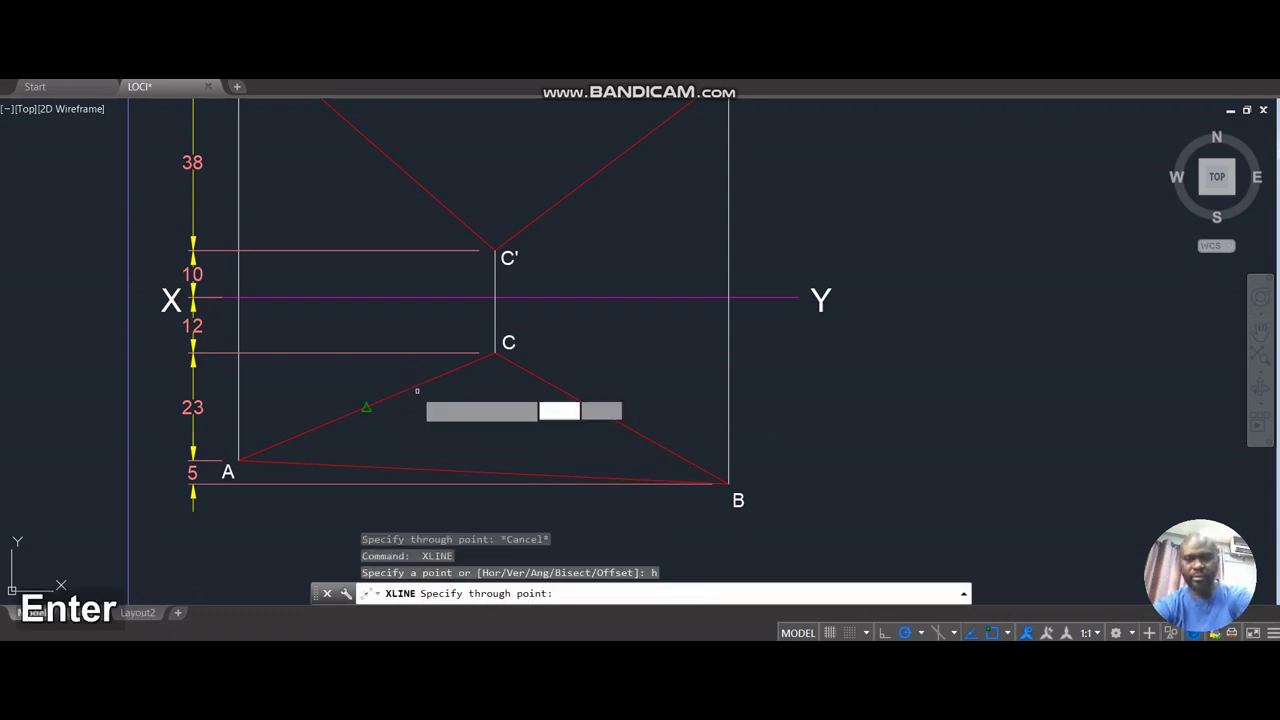
{"action": "left_click", "coordinate": [239, 461]}
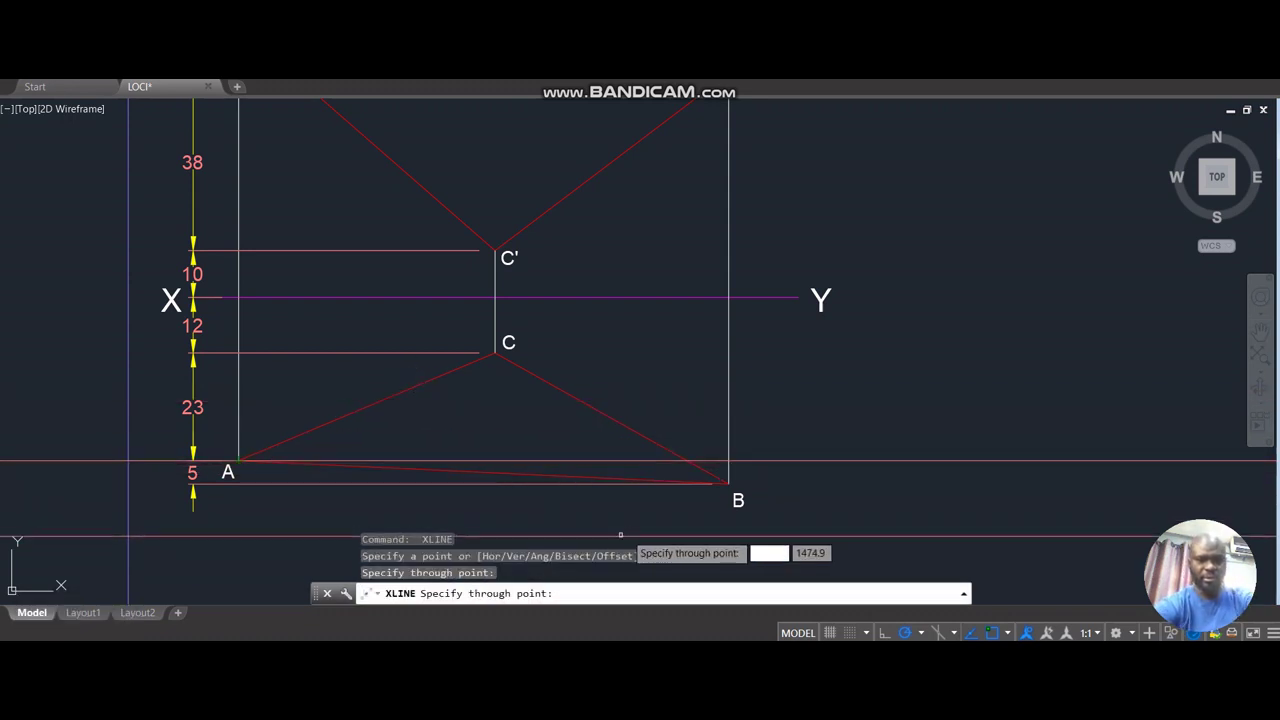
{"action": "key", "text": "Escape"}
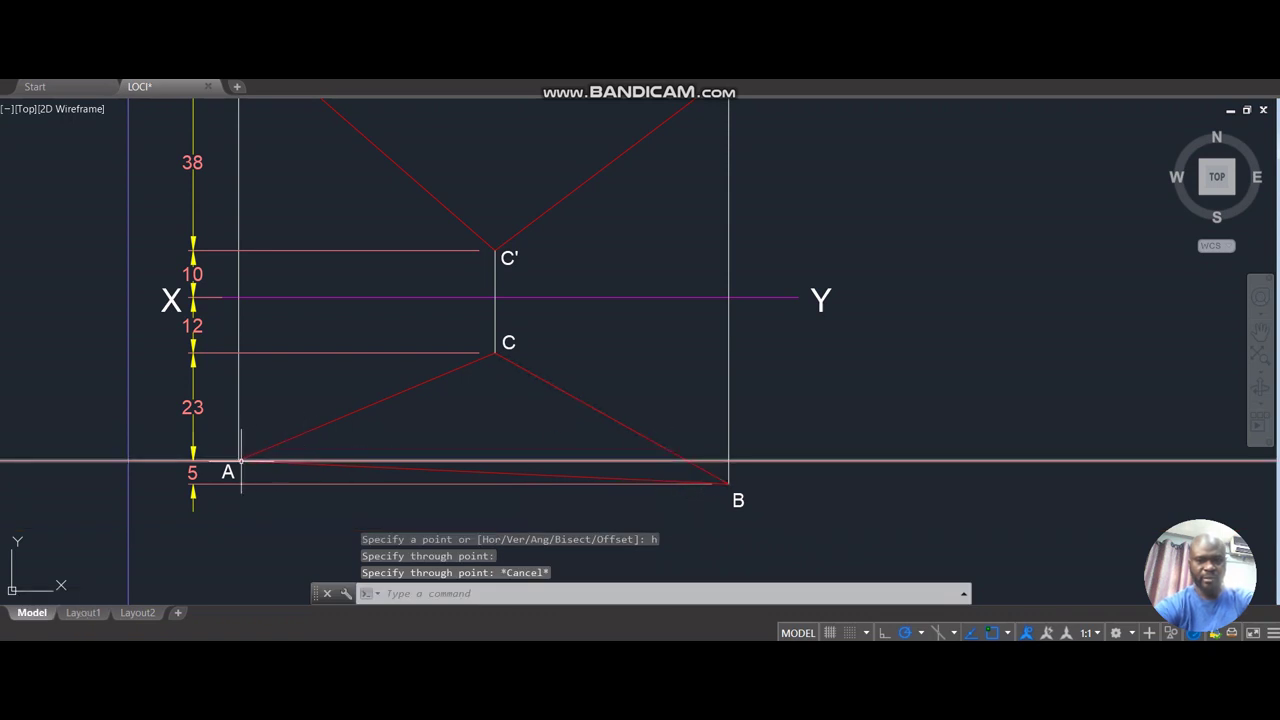
Select line C–B, the vertical lines through A and B', and line A'–C'.
{"action": "left_click", "coordinate": [651, 441]}
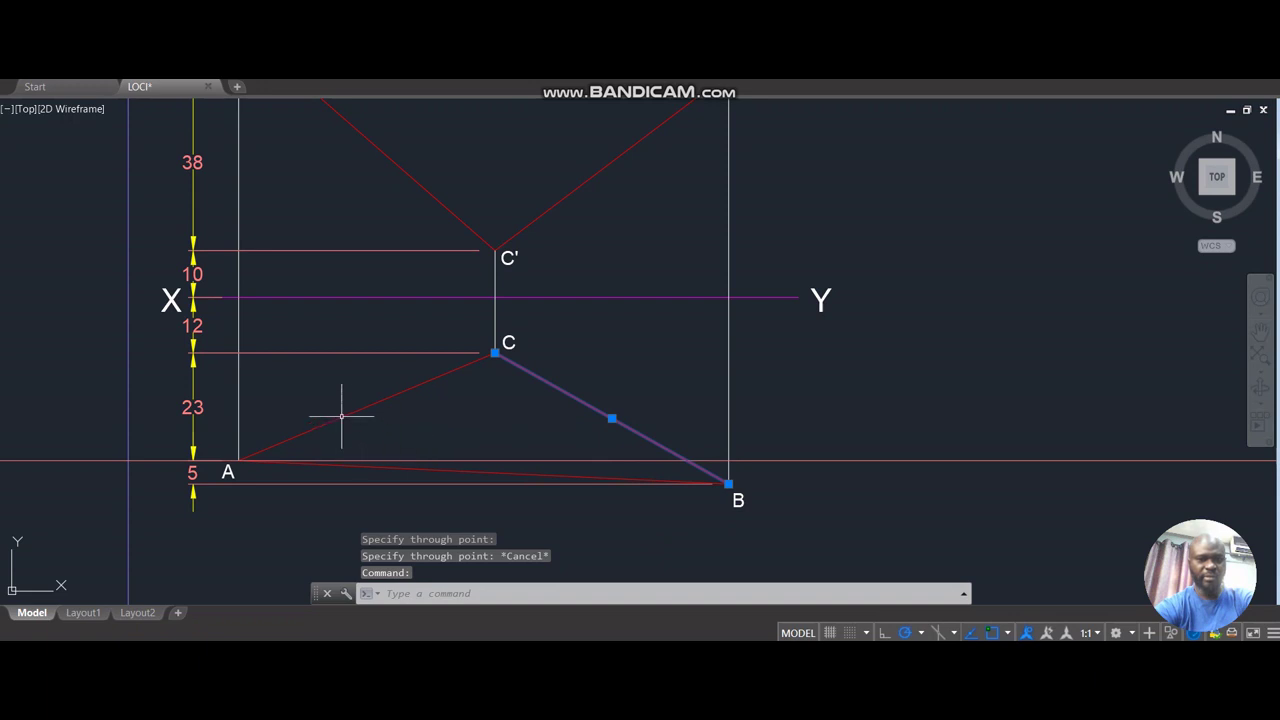
{"action": "left_click", "coordinate": [240, 410]}
{"action": "left_click_drag", "start_coordinate": [586, 218], "coordinate": [620, 380]}
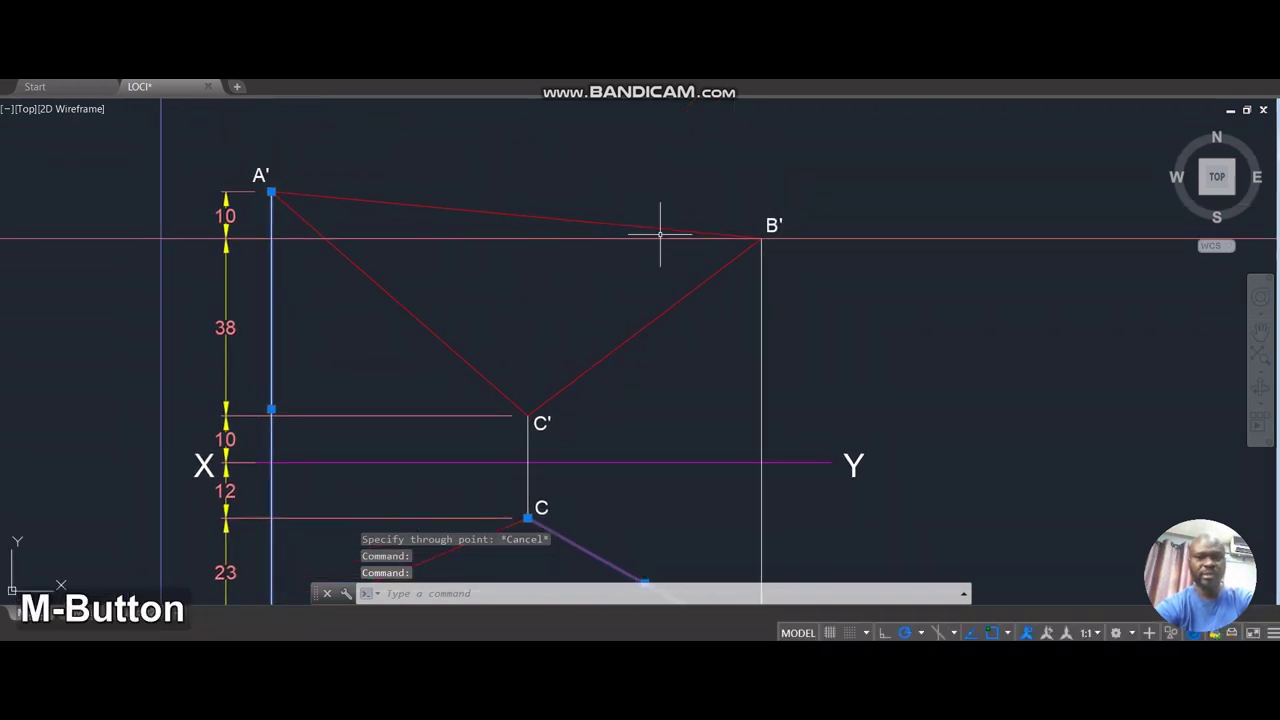
{"action": "left_click", "coordinate": [762, 300]}
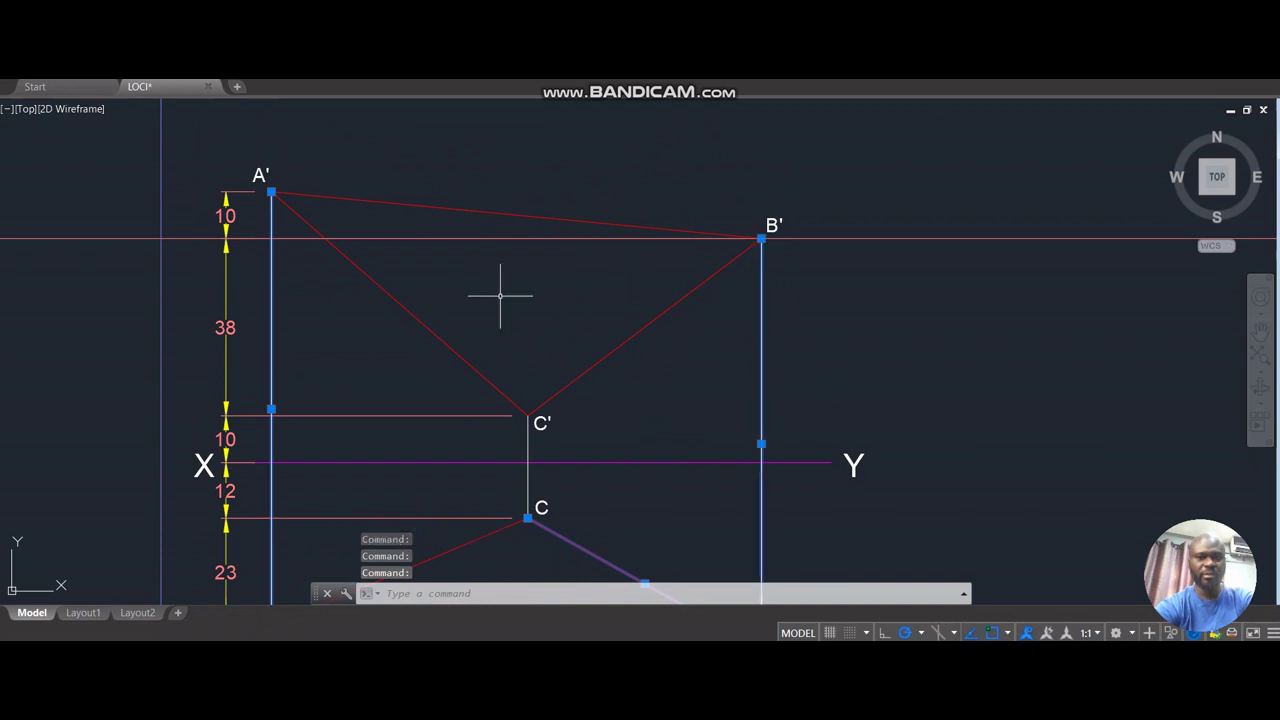
{"action": "left_click", "coordinate": [400, 303]}
Trim the horizontal lines through B' and A back to the vertical projectors on both sides.
{"action": "type", "text": "tr"}
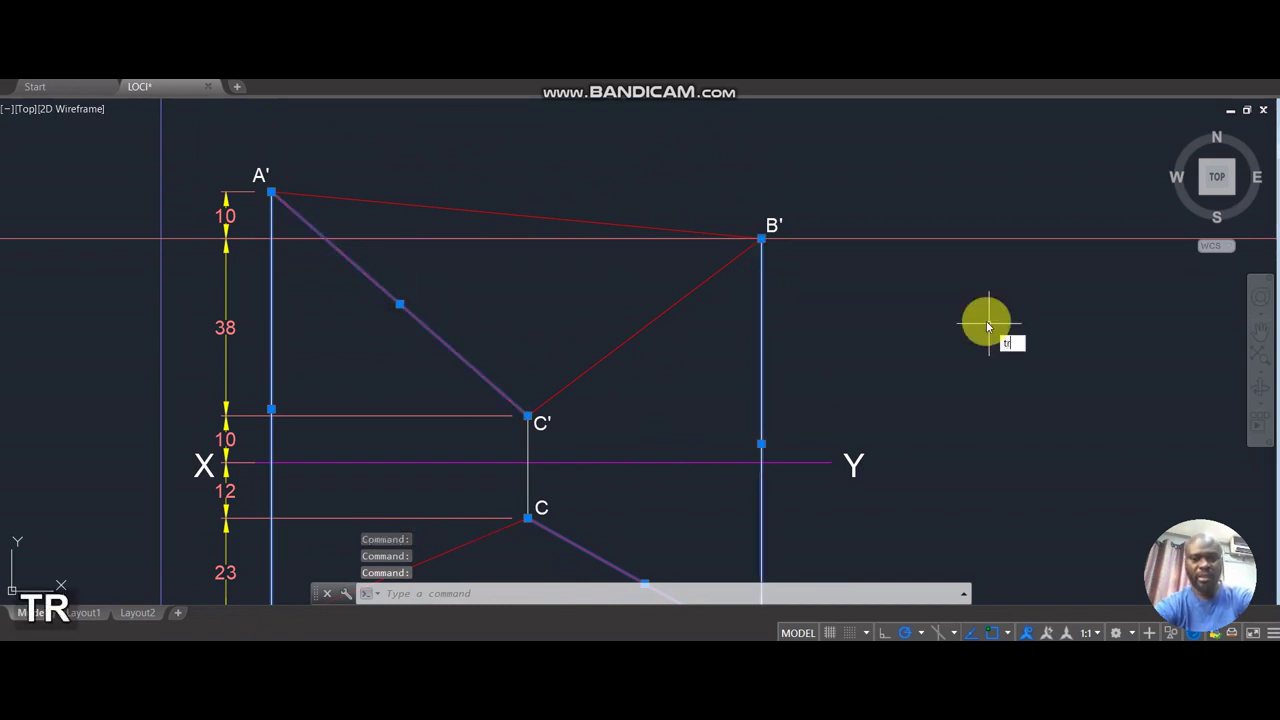
{"action": "key", "text": "space"}
{"action": "left_click", "coordinate": [975, 205]}
{"action": "left_click", "coordinate": [972, 270]}
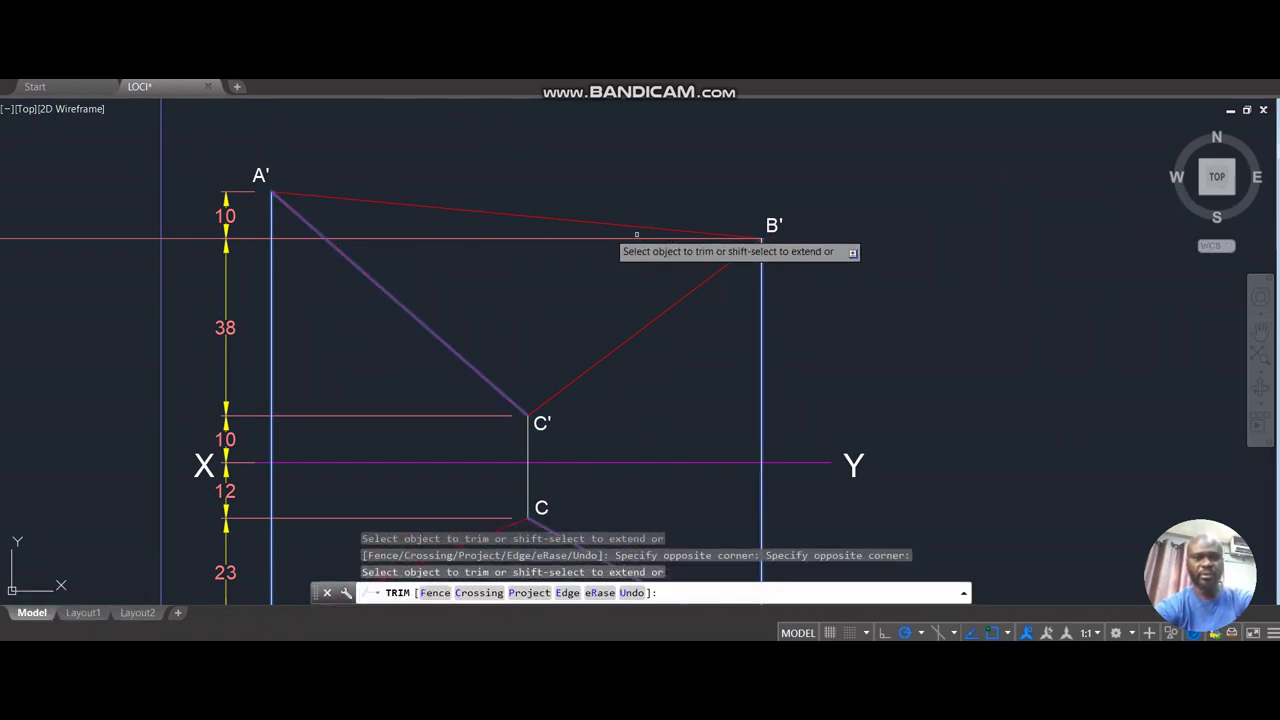
{"action": "left_click", "coordinate": [110, 191]}
{"action": "left_click", "coordinate": [92, 248]}
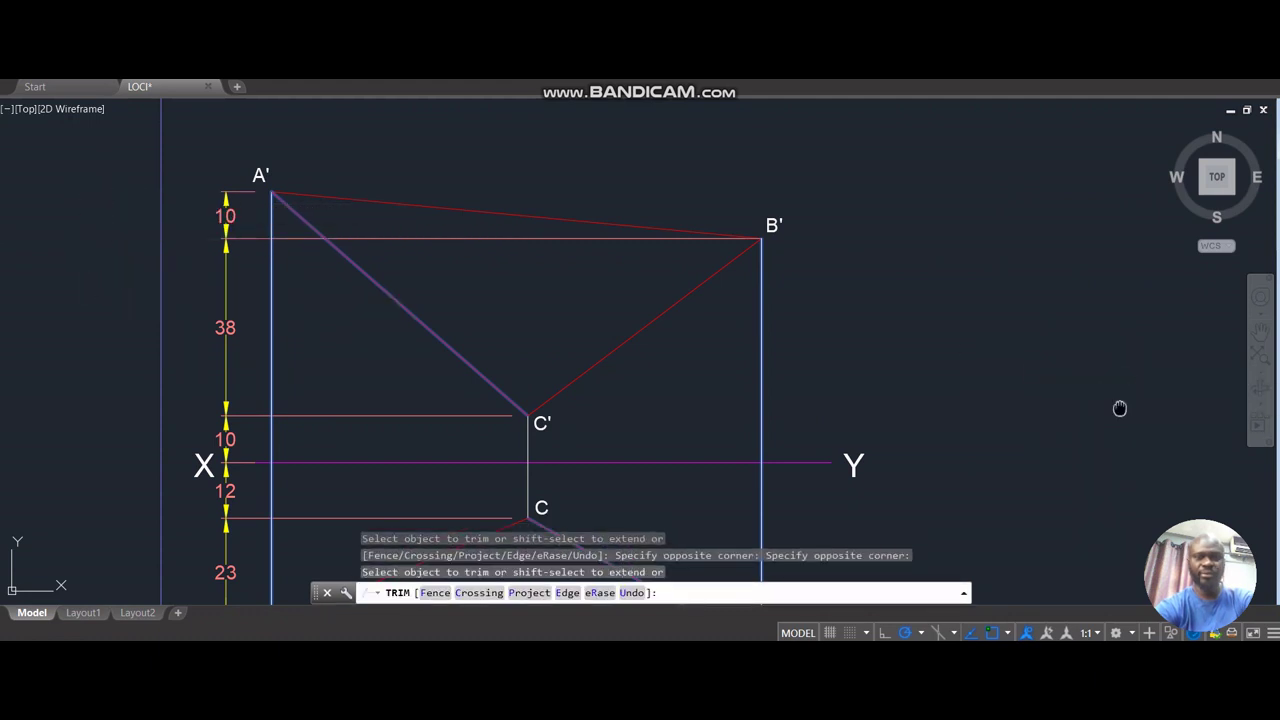
{"action": "left_click_drag", "start_coordinate": [1068, 618], "coordinate": [929, 330]}
{"action": "left_click", "coordinate": [891, 313]}
{"action": "left_click", "coordinate": [857, 366]}
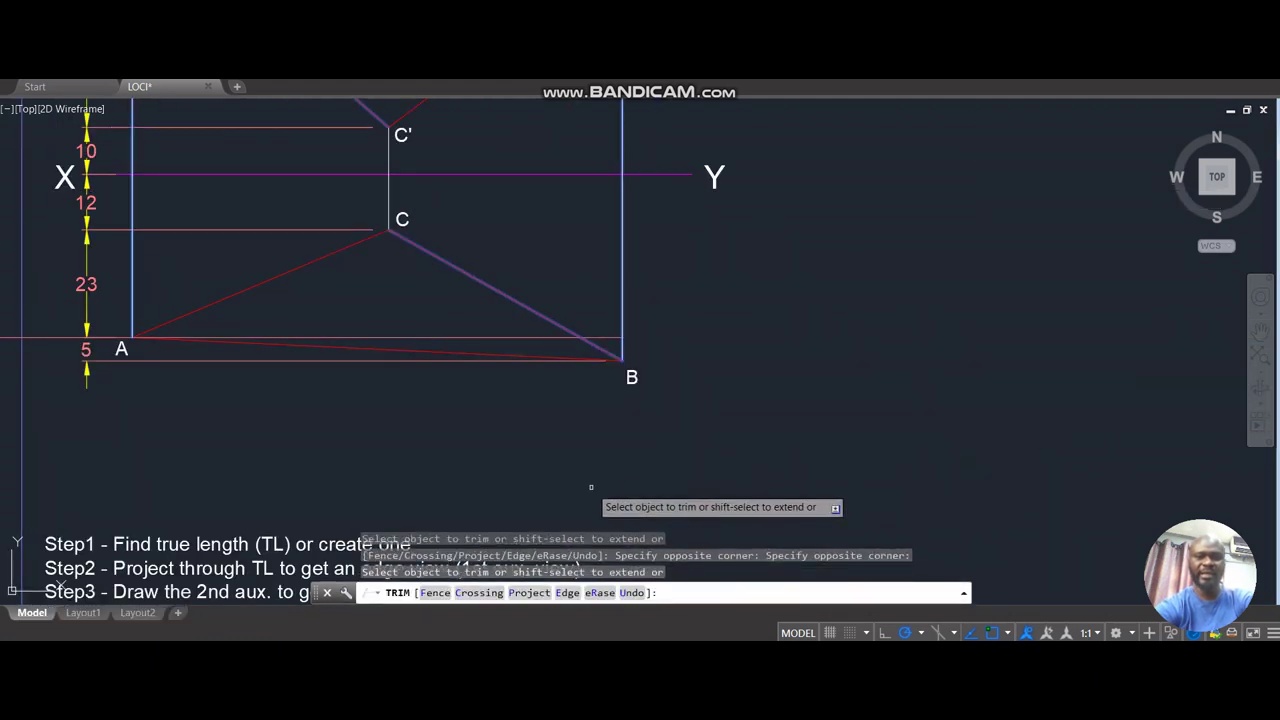
{"action": "left_click_drag", "start_coordinate": [178, 436], "coordinate": [537, 441]}
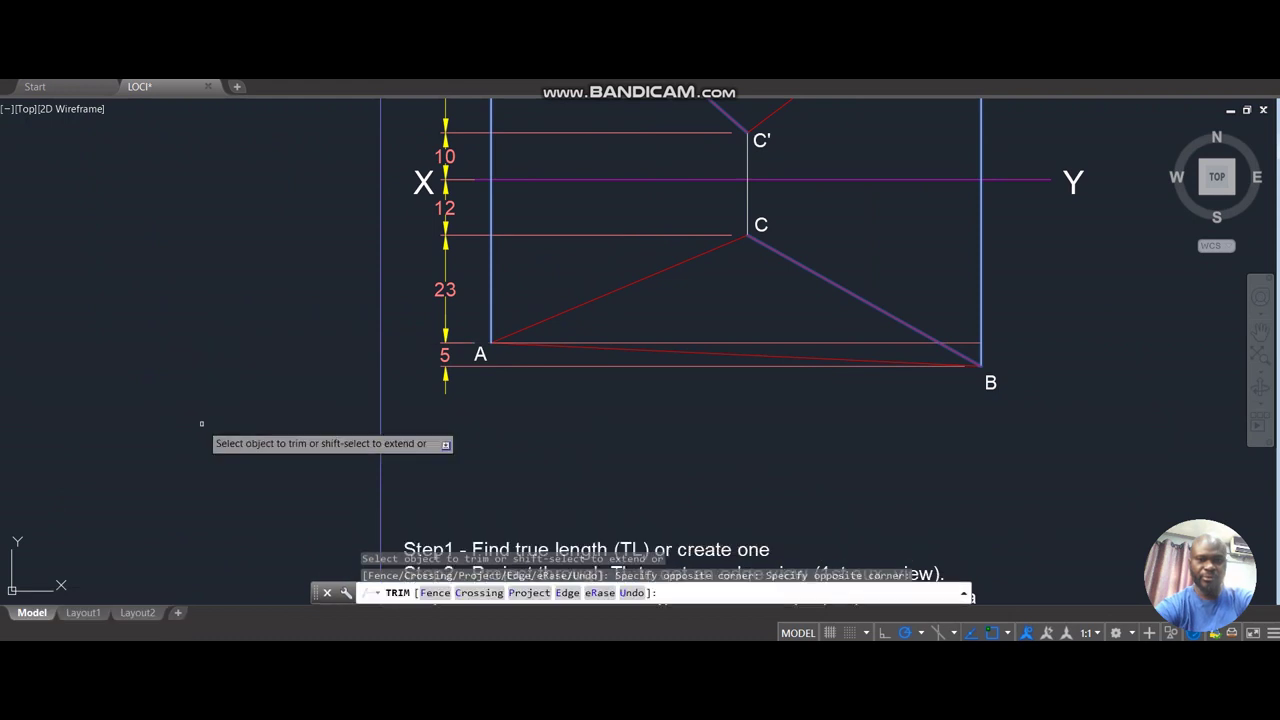
{"action": "key", "text": "Escape"}
Select the trimmed construction lines through A and B'.
{"action": "left_click_drag", "start_coordinate": [888, 420], "coordinate": [714, 485]}
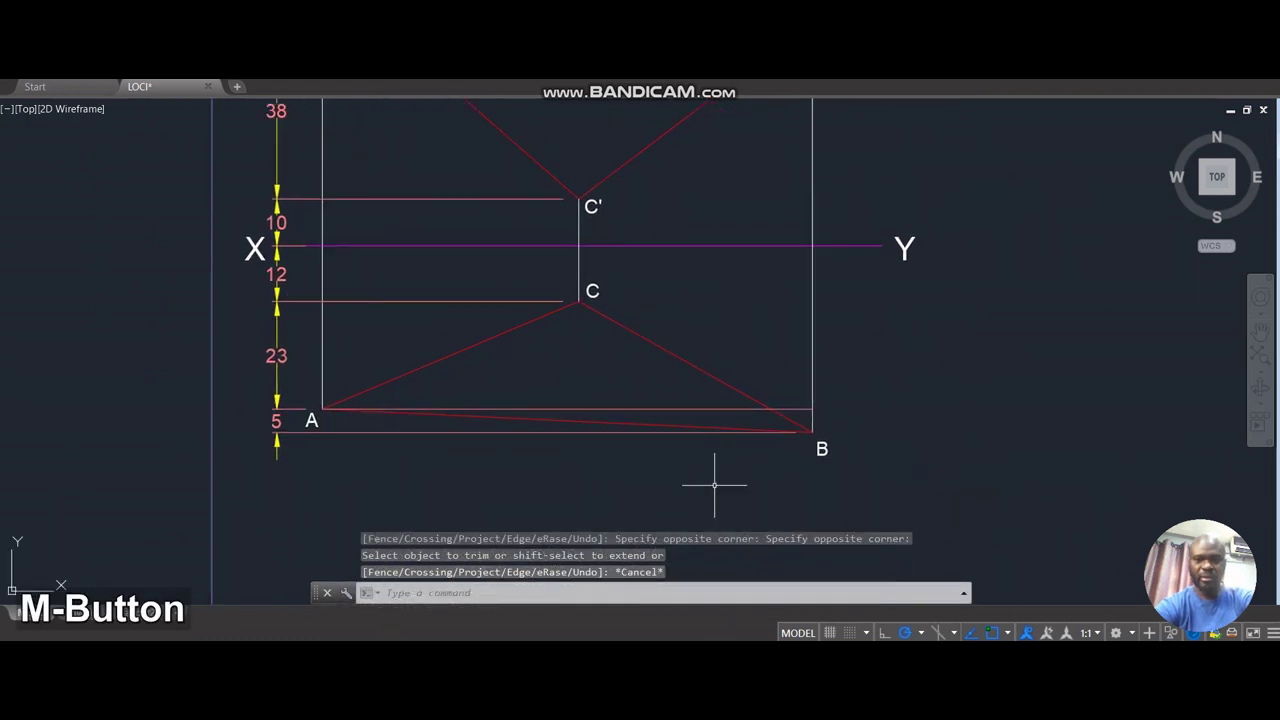
{"action": "left_click", "coordinate": [719, 397]}
{"action": "left_click", "coordinate": [711, 405]}
{"action": "left_click_drag", "start_coordinate": [706, 243], "coordinate": [706, 340]}
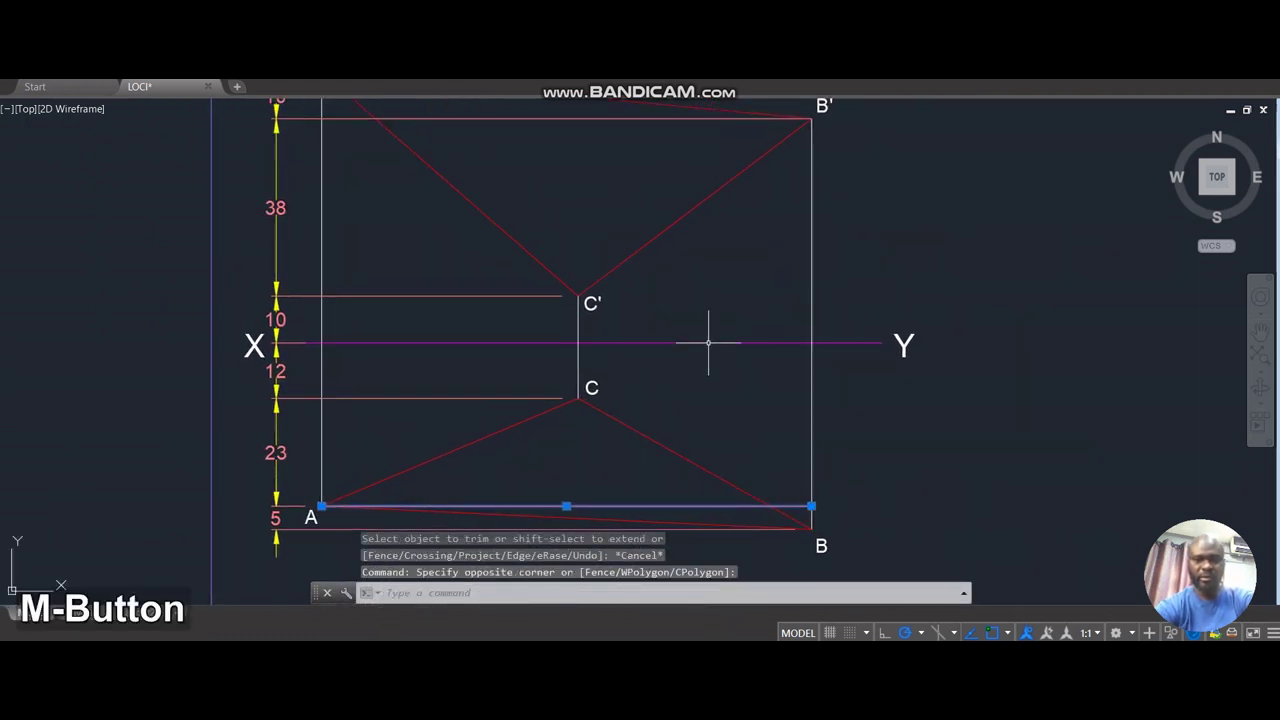
{"action": "left_click_drag", "start_coordinate": [649, 183], "coordinate": [649, 194]}
{"action": "left_click_drag", "start_coordinate": [606, 136], "coordinate": [606, 171]}
{"action": "left_click", "coordinate": [606, 164]}
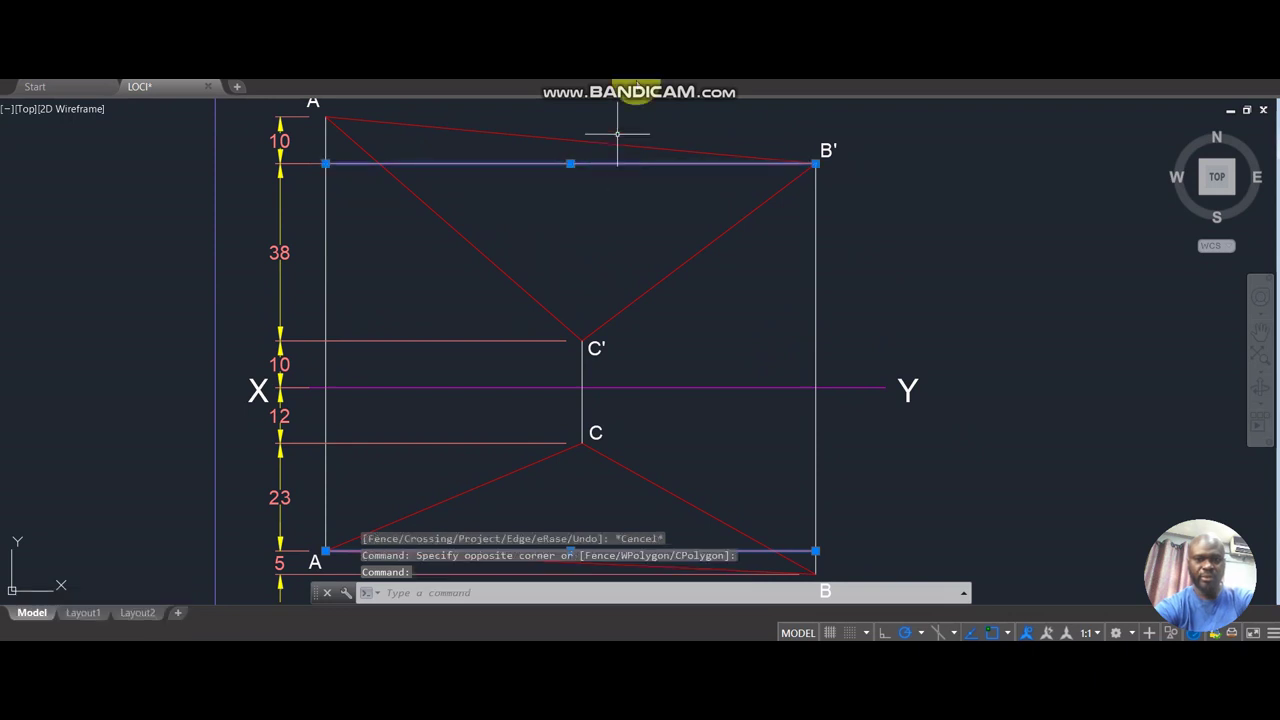